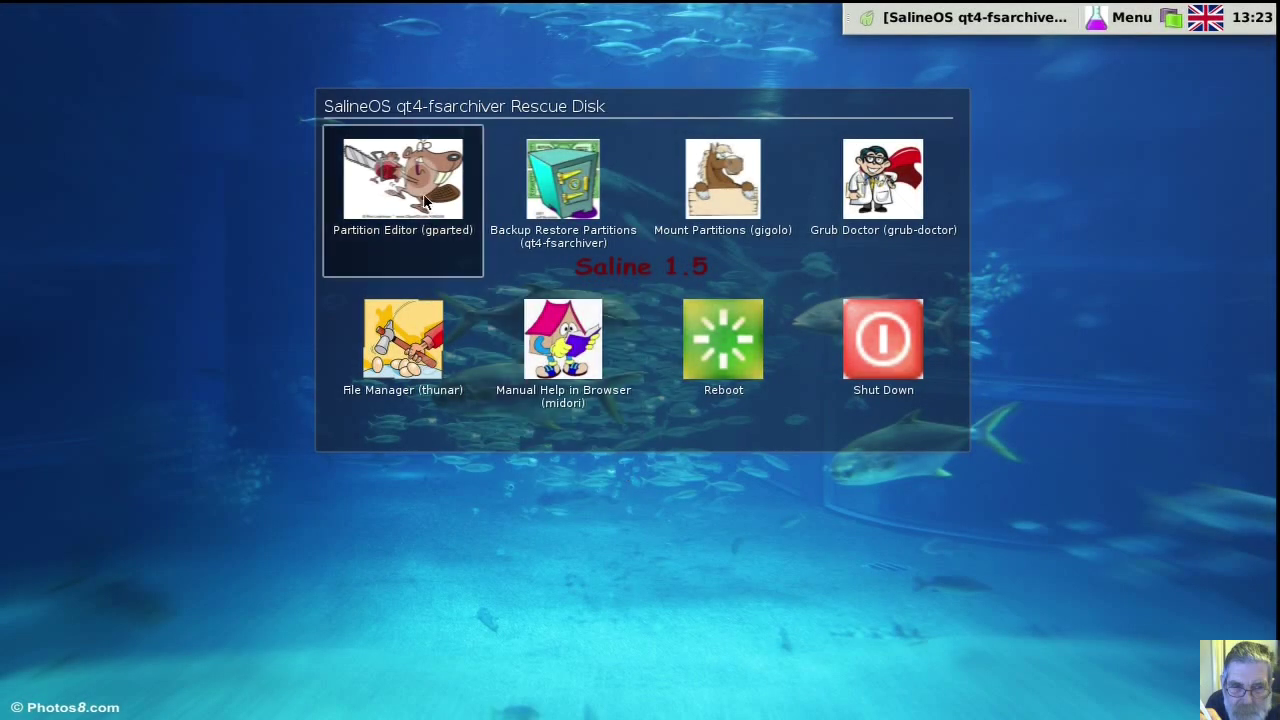
# Launch GParted, move its window higher, and select the sda3 data partition.
pyautogui.click(425, 201)
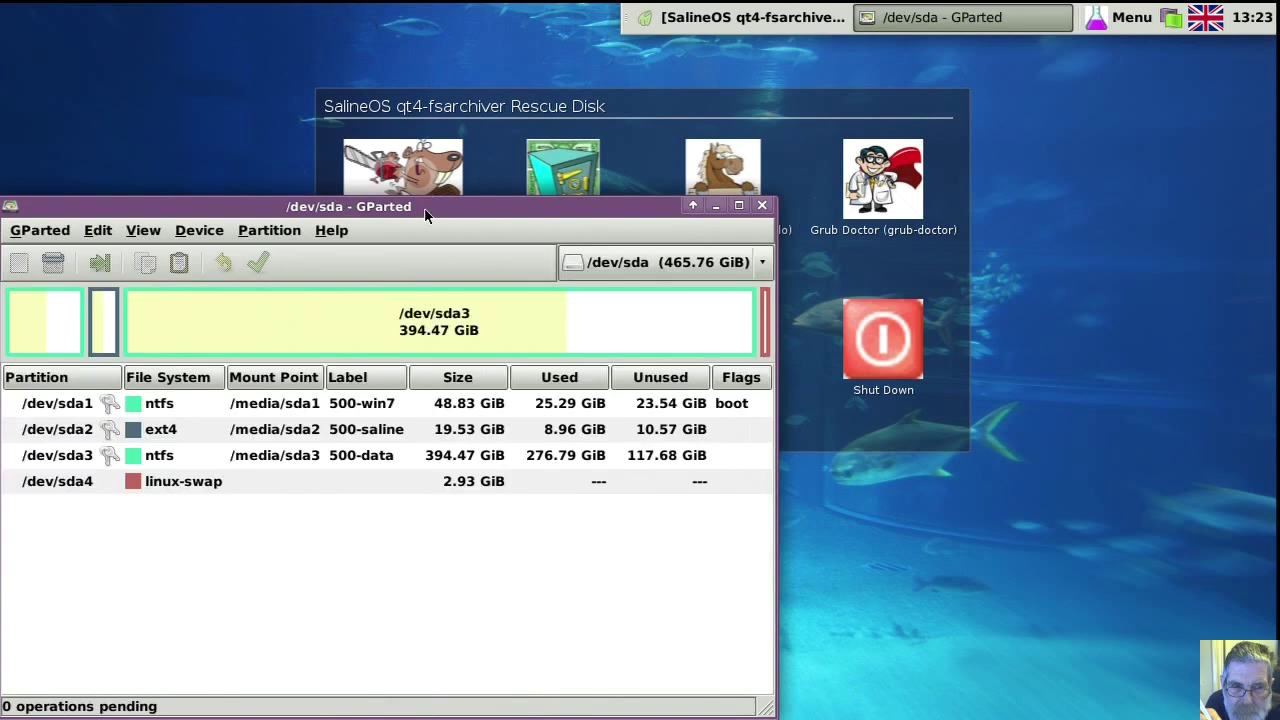
pyautogui.moveTo(425, 214); pyautogui.dragTo(425, 54)
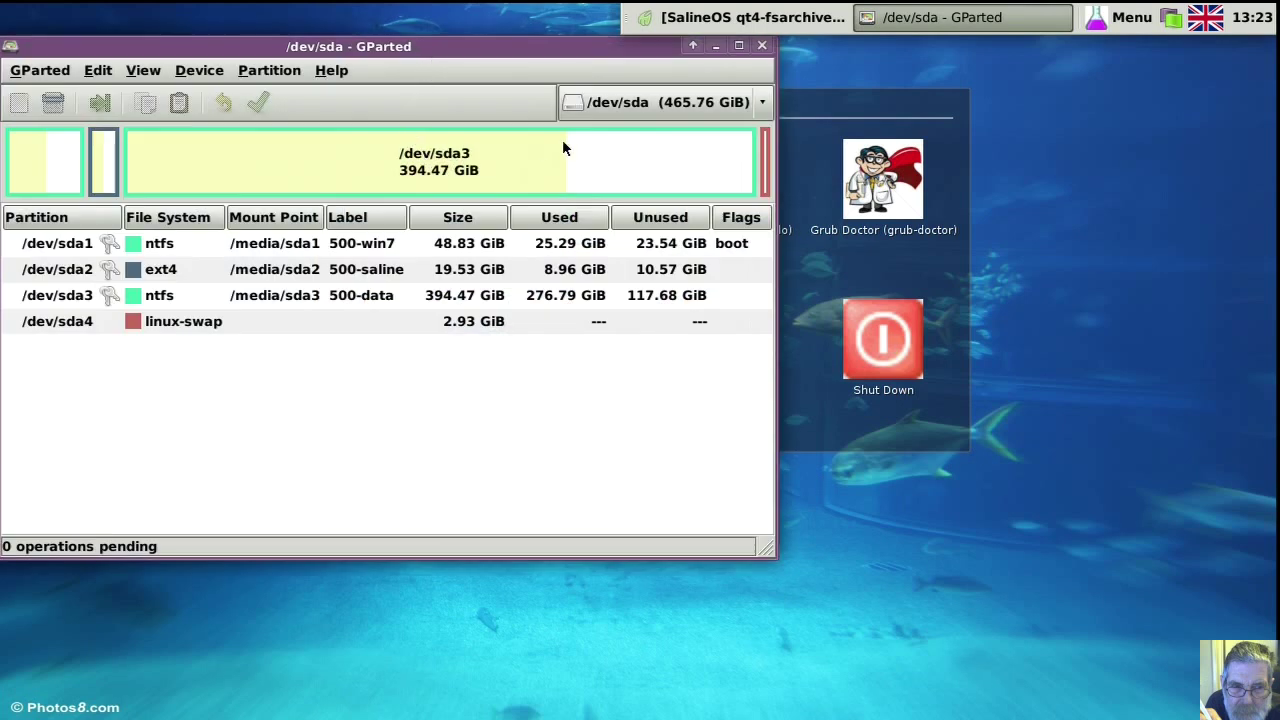
pyautogui.click(340, 299)
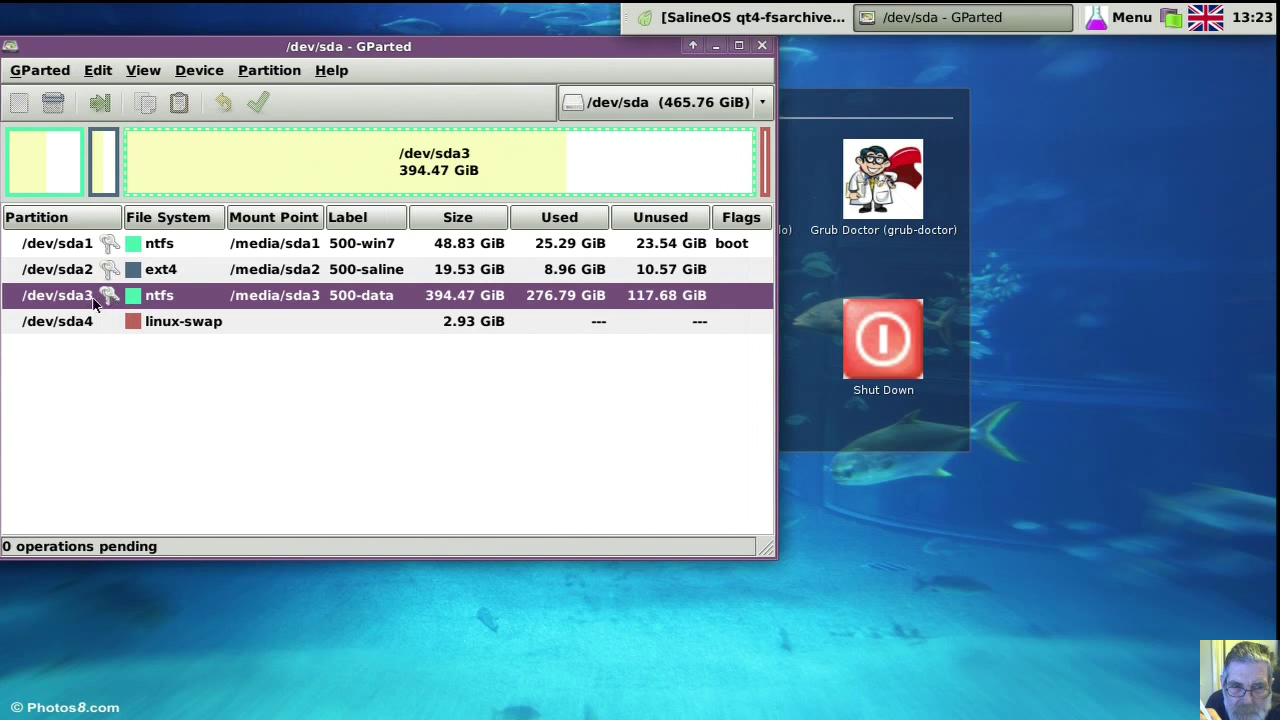
# Switch GParted to disk /dev/sdb, select the ext4 partition sdb2, and move the window down.
pyautogui.click(764, 104)
pyautogui.click(743, 130)
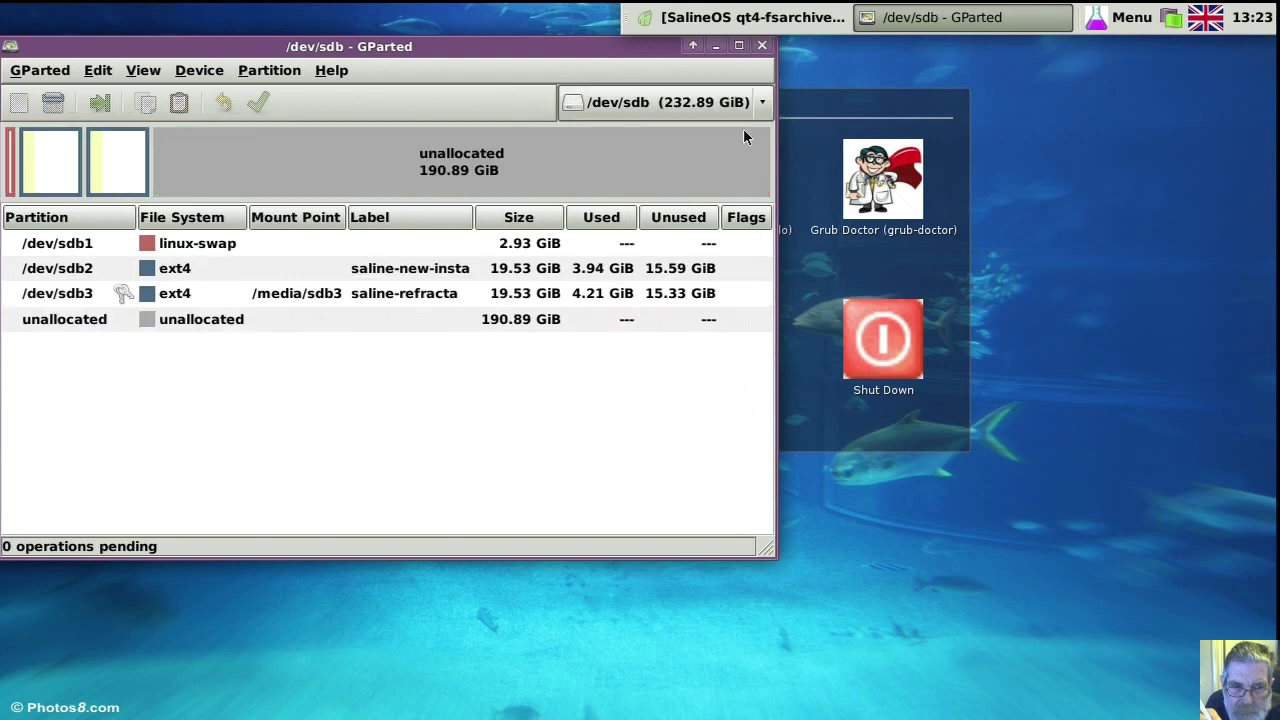
pyautogui.click(394, 270)
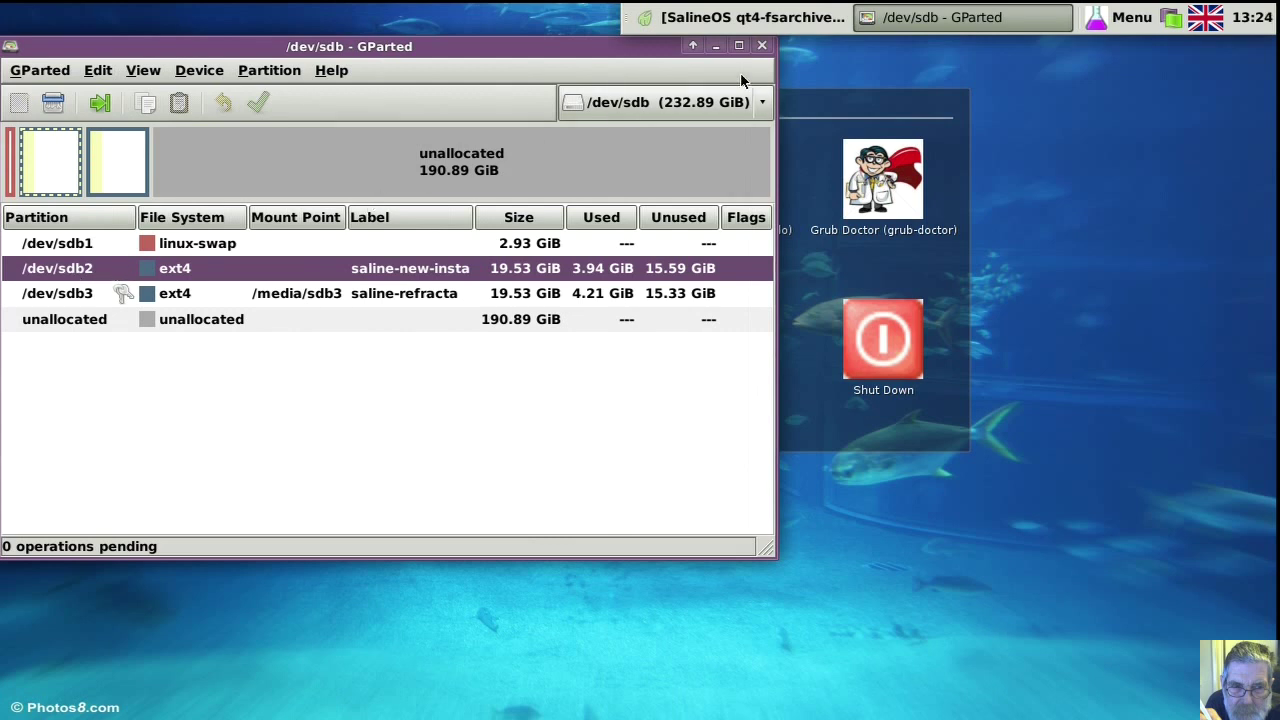
pyautogui.moveTo(618, 57); pyautogui.dragTo(634, 207)
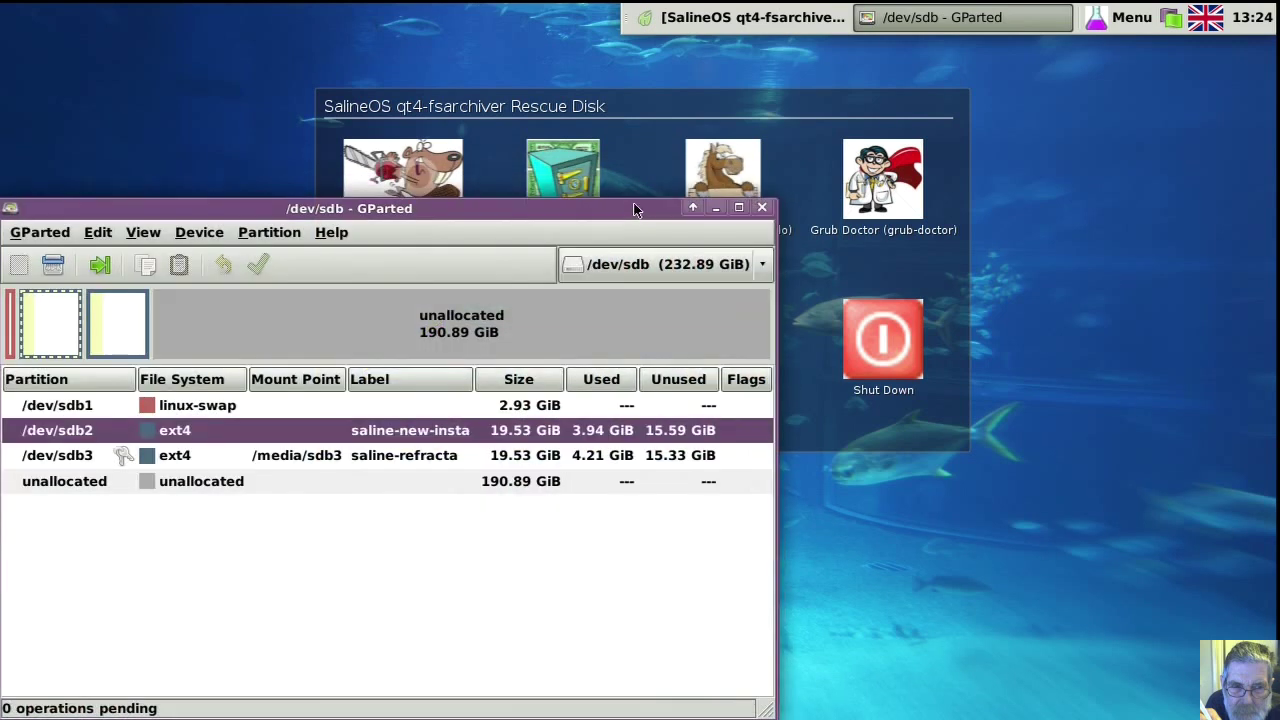
# Launch qt4-fsarchiver, choose sdb2 (ext4, 19.53 GB) to save, and expand the media folder.
pyautogui.click(587, 176)
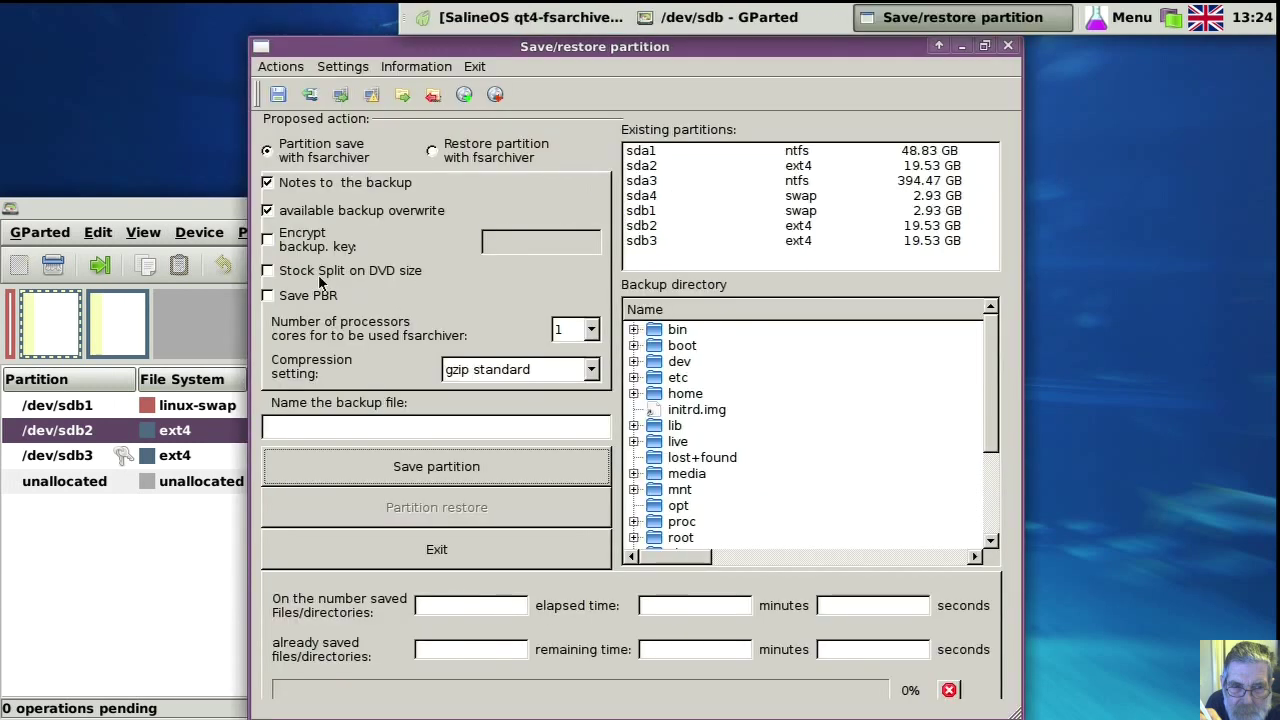
pyautogui.click(214, 210)
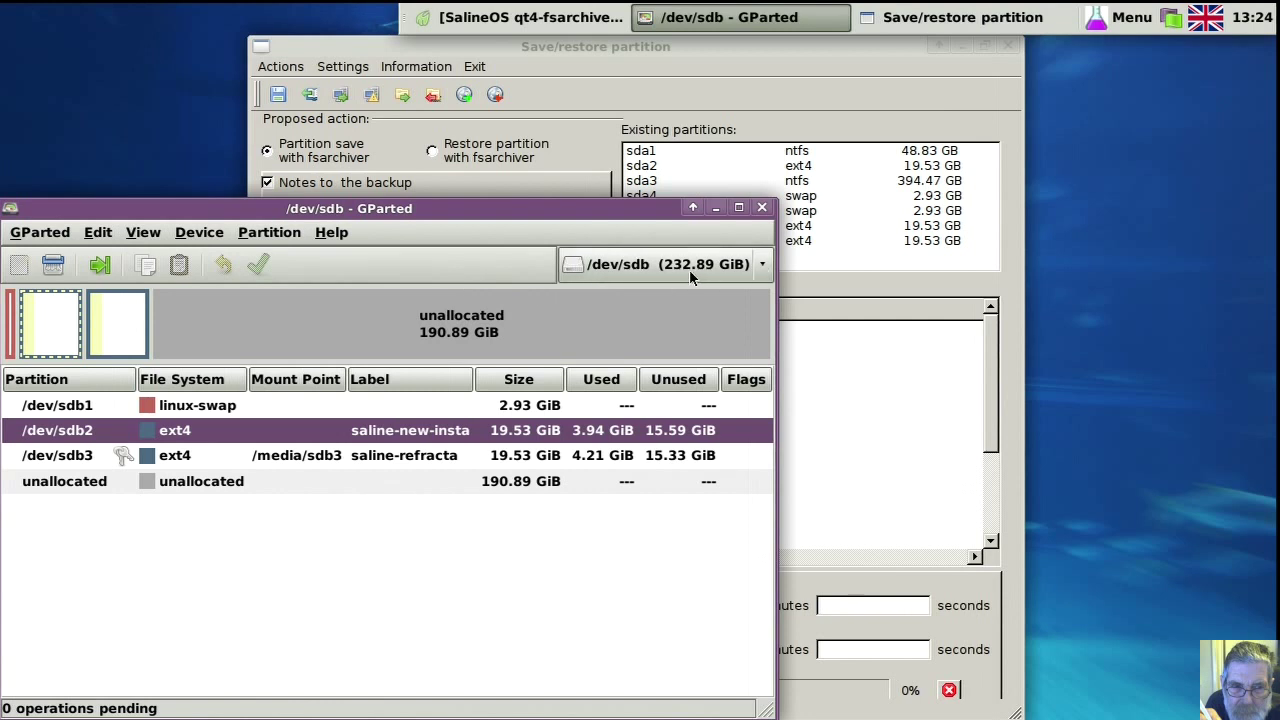
pyautogui.click(734, 47)
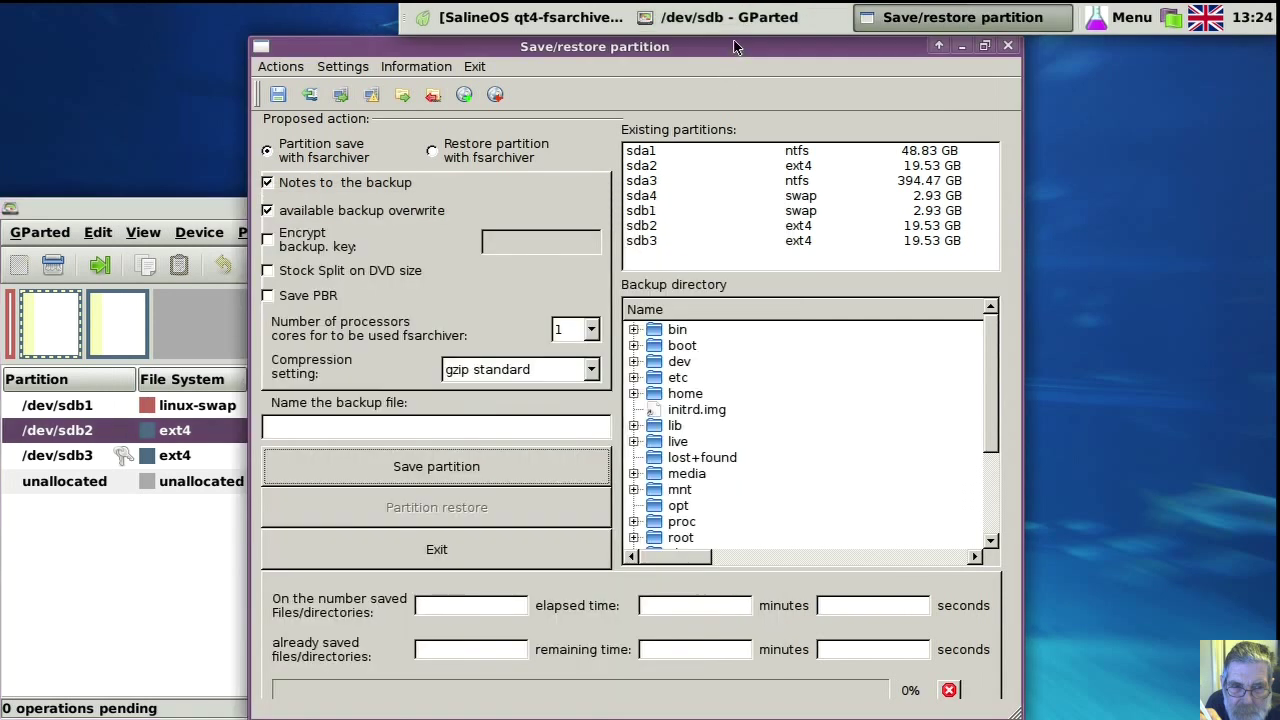
pyautogui.click(645, 229)
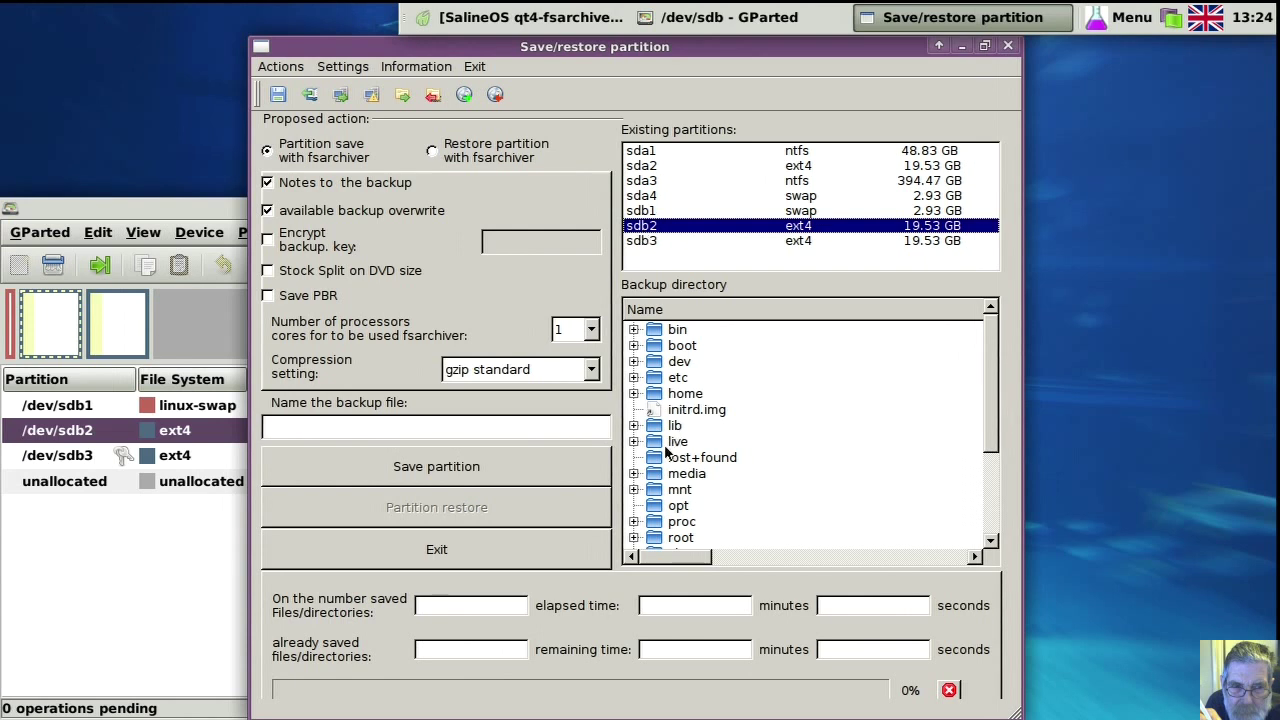
pyautogui.click(633, 474)
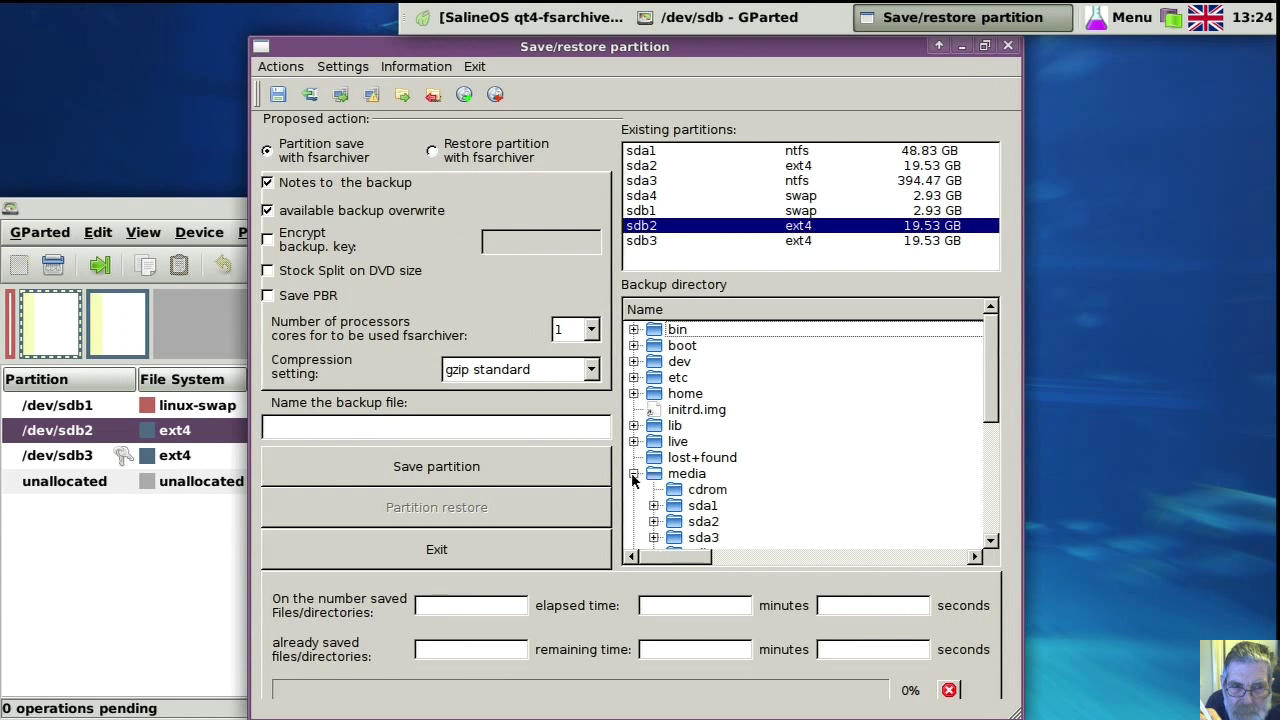
pyautogui.scroll(-2, 636, 480)
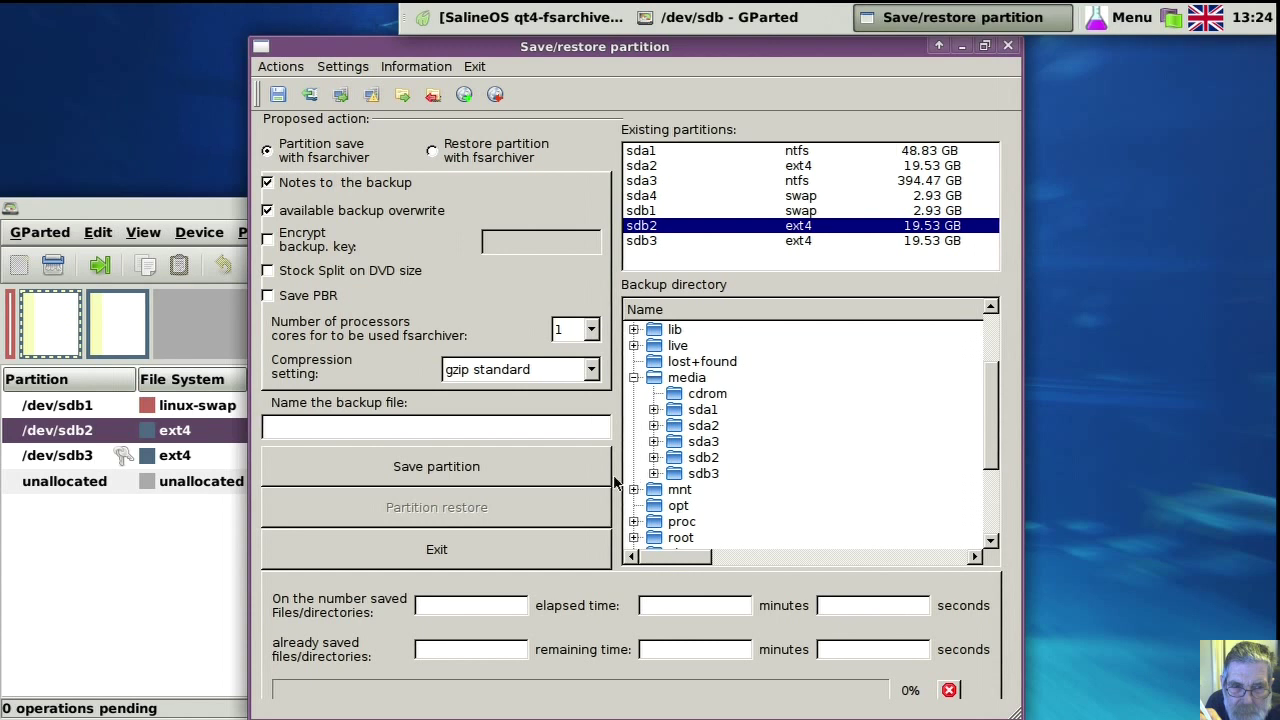
# Bring GParted to the front and switch it back to disk /dev/sda.
pyautogui.click(181, 214)
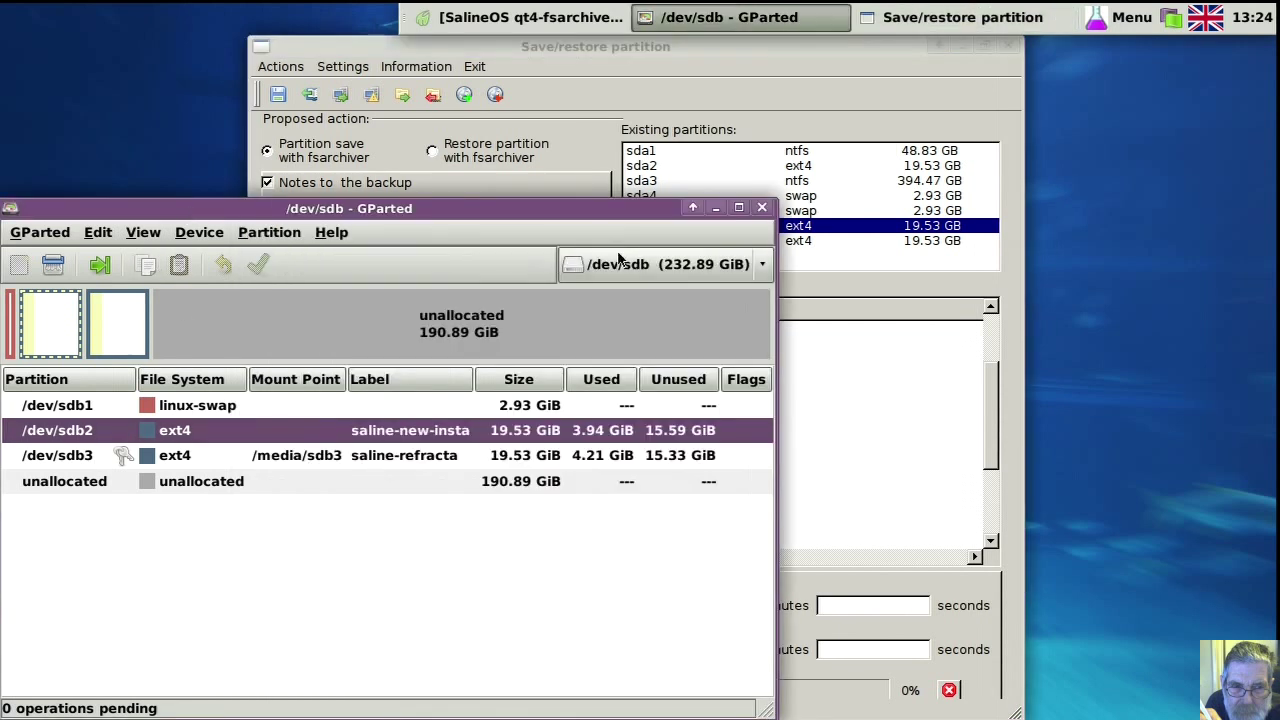
pyautogui.click(754, 266)
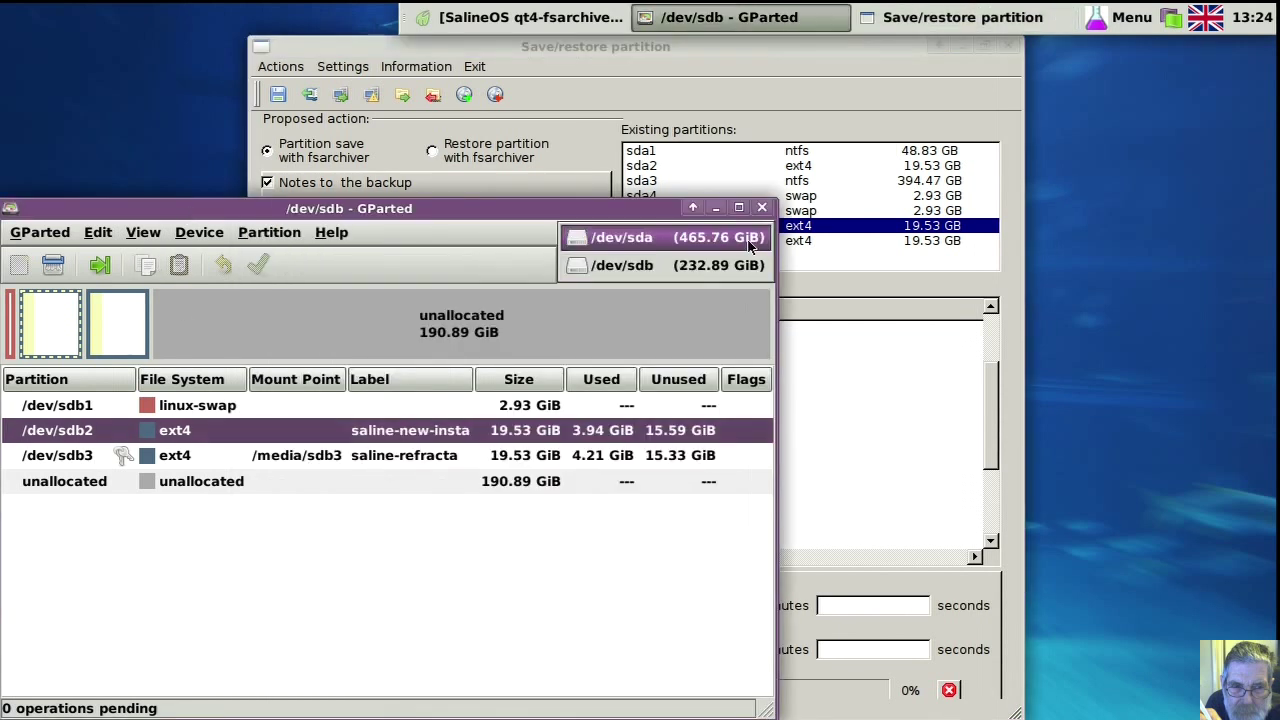
pyautogui.click(749, 241)
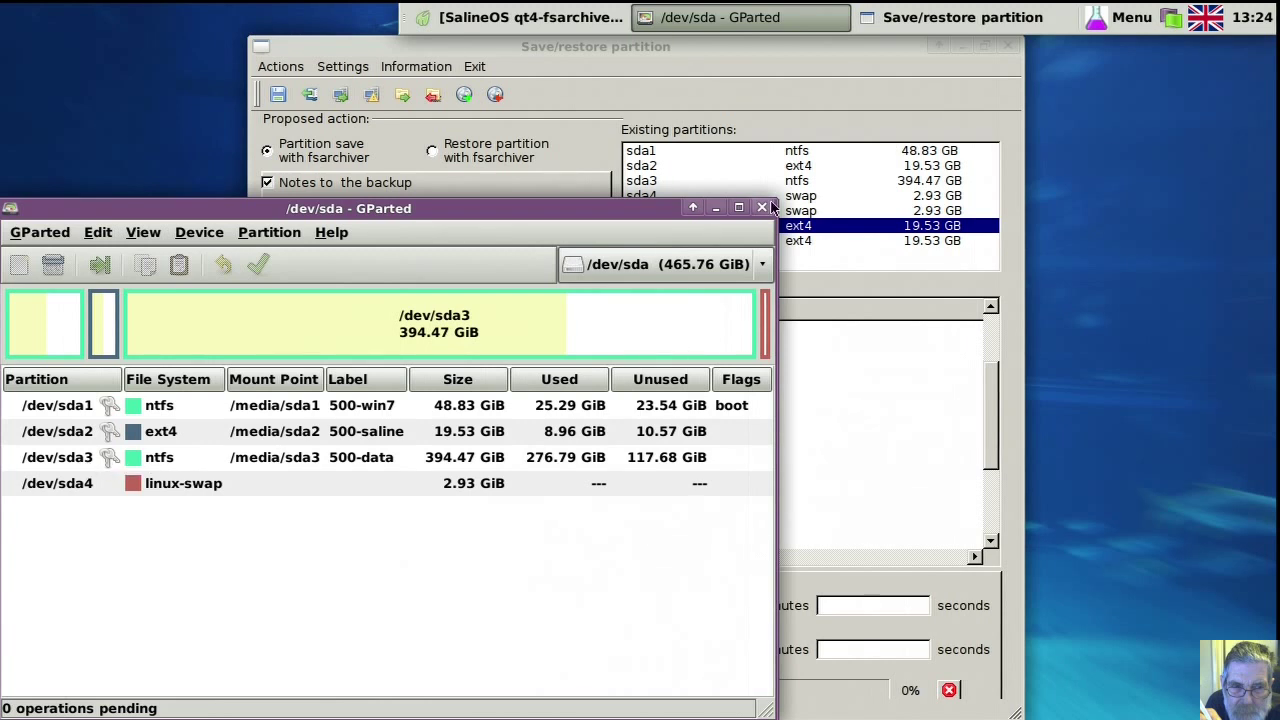
# Set the backup directory to /media/sda3/1-qt4-fsarchiver/qt4-fsarchiver in the folder tree.
pyautogui.click(849, 50)
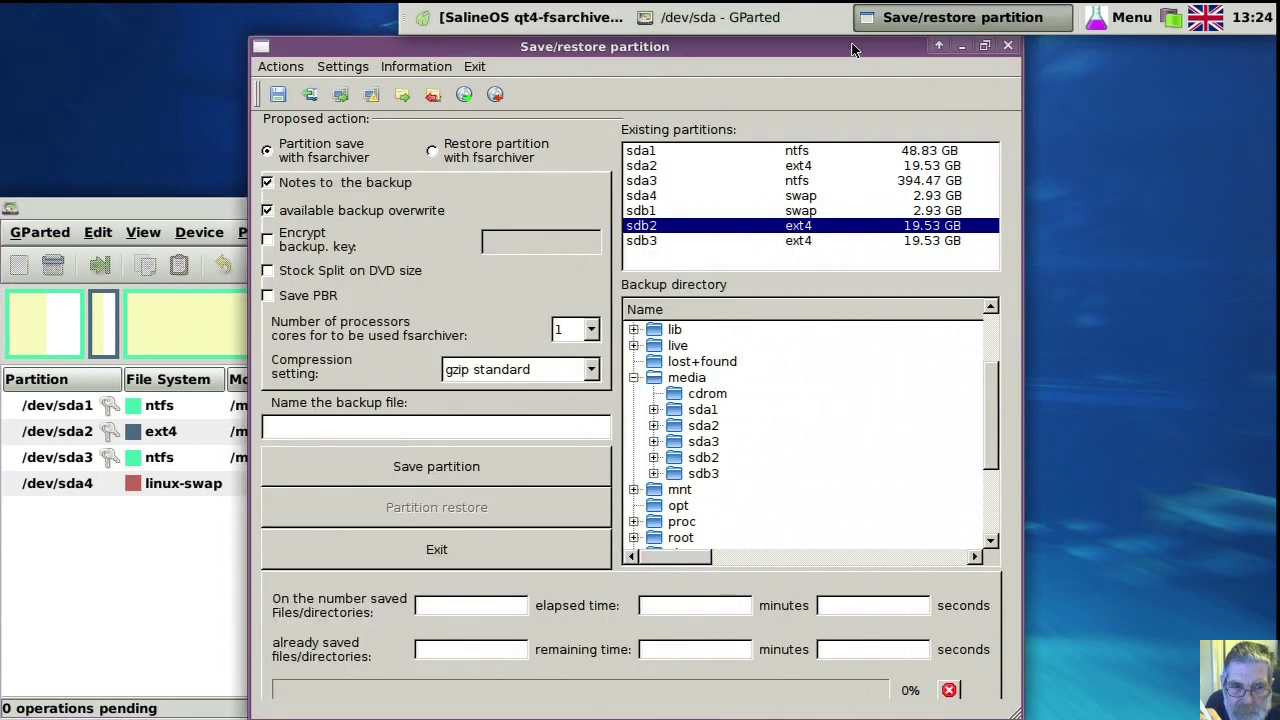
pyautogui.click(655, 442)
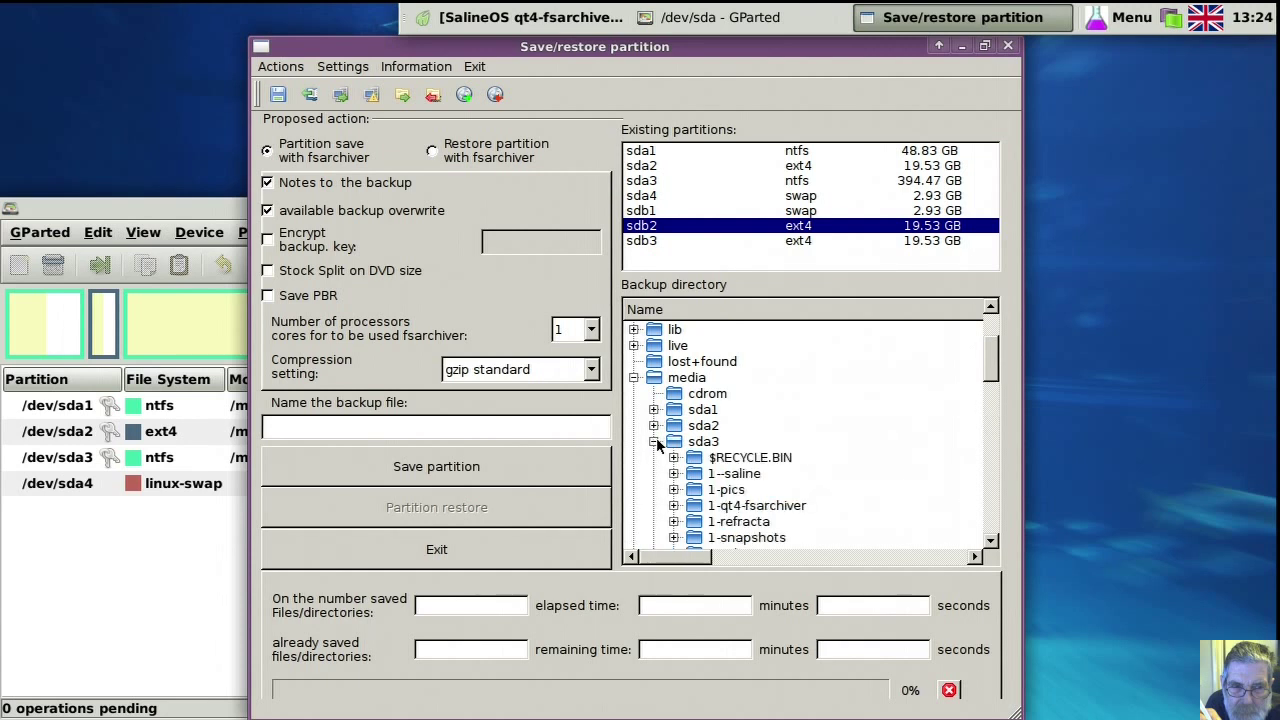
pyautogui.scroll(-1, 656, 439)
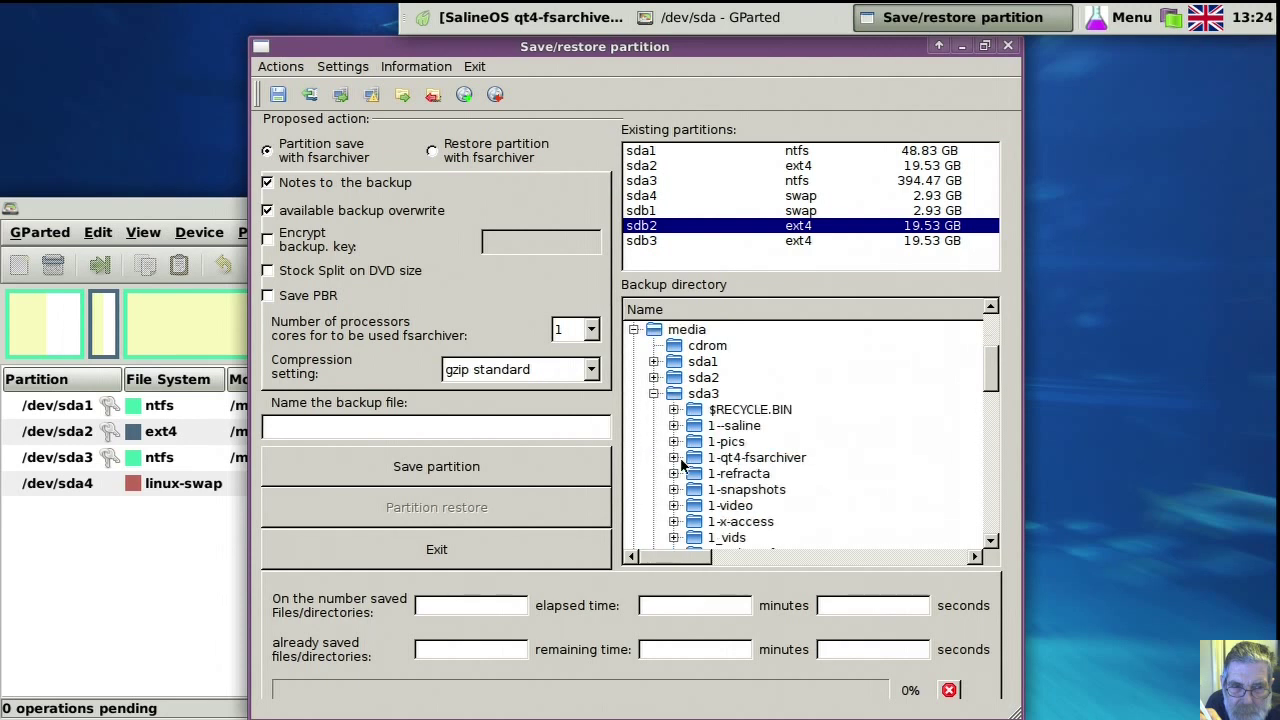
pyautogui.click(673, 457)
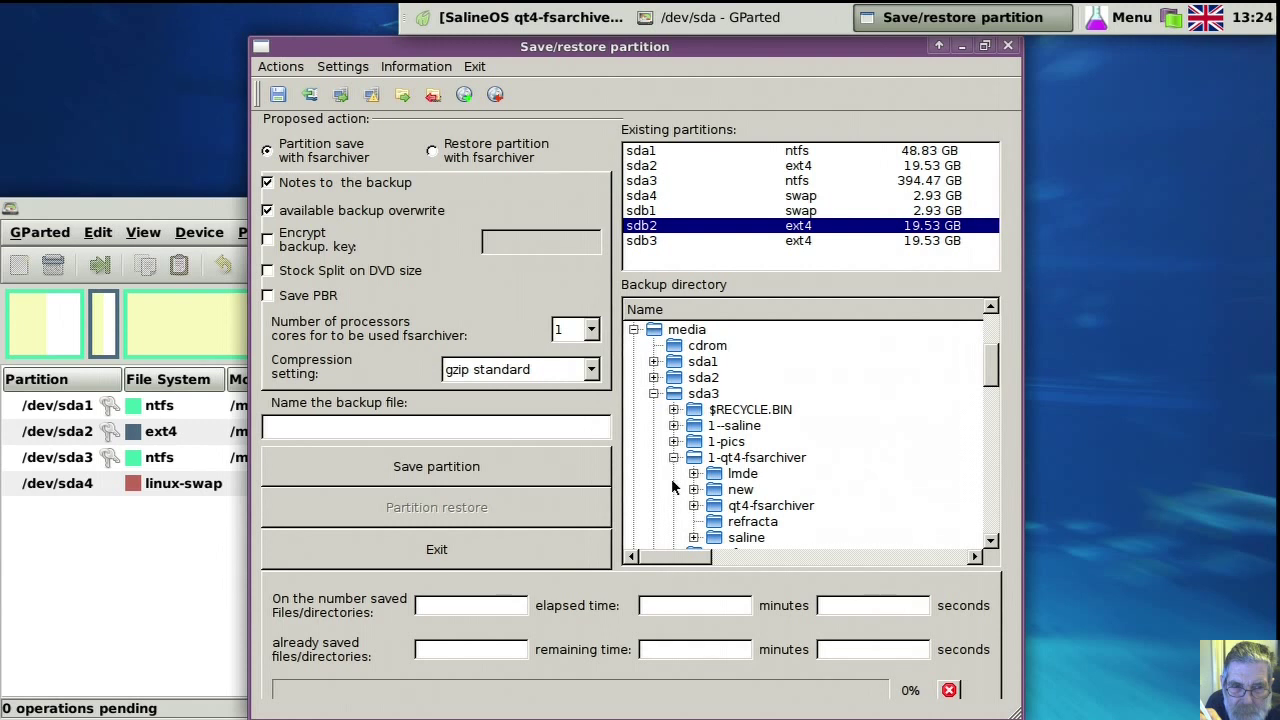
pyautogui.click(693, 505)
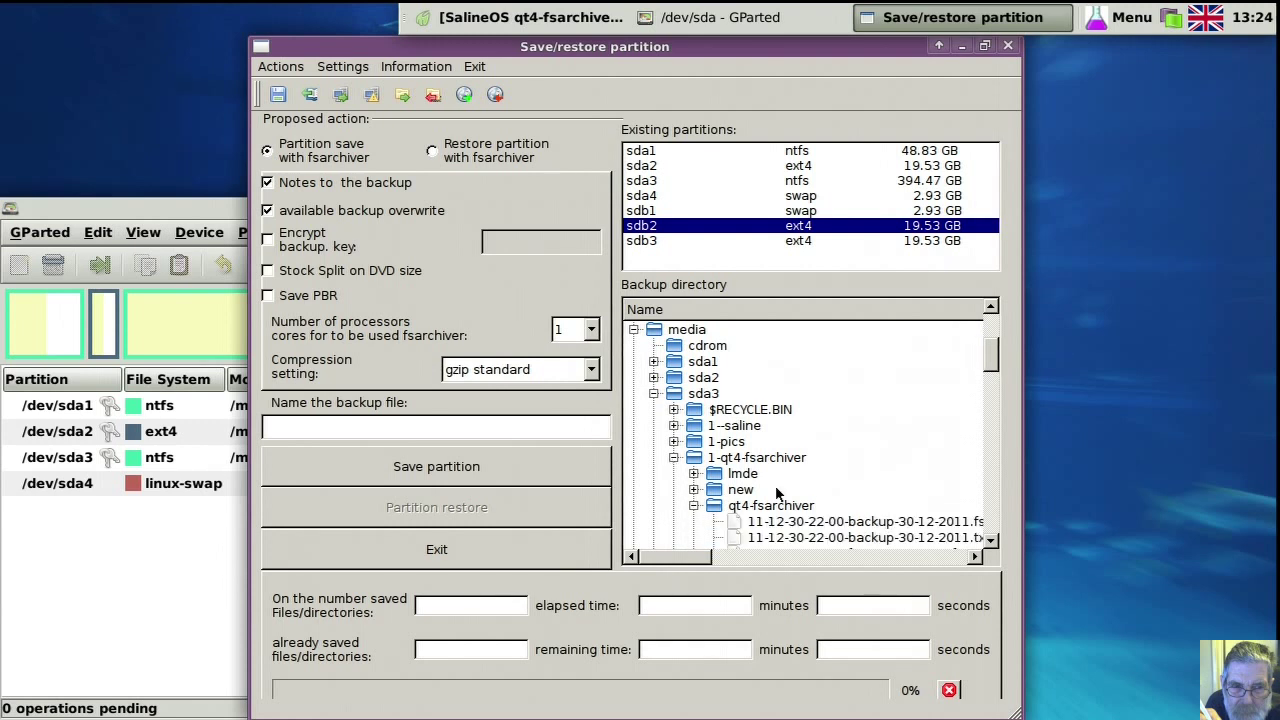
pyautogui.scroll(-1, 777, 492)
pyautogui.click(713, 458)
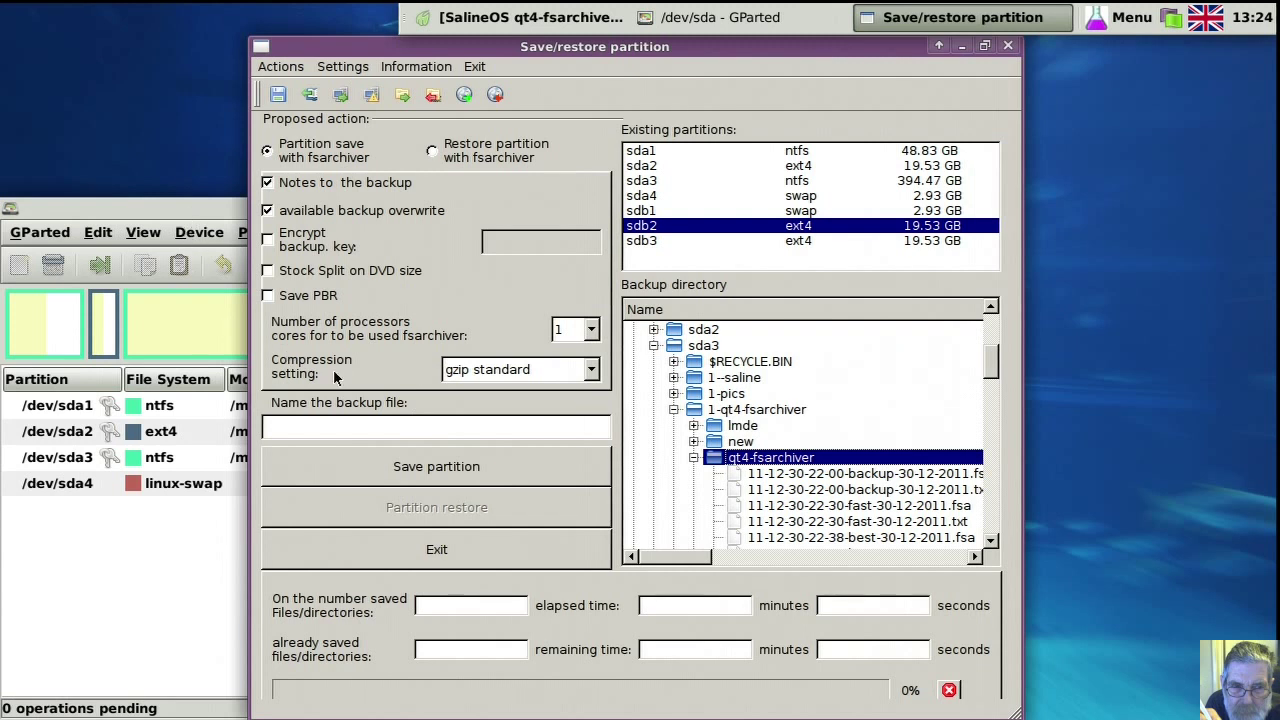
pyautogui.click(305, 428)
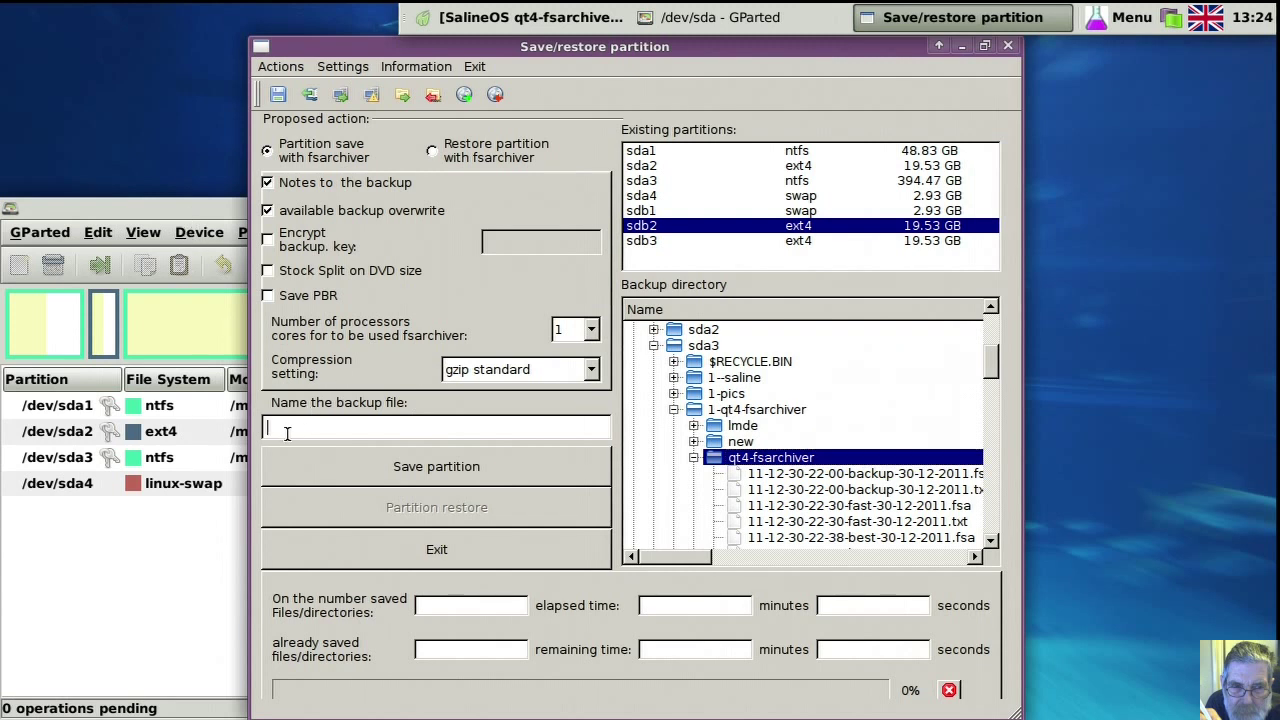
pyautogui.write('12-01')
pyautogui.write('01')
pyautogui.press('Left')
pyautogui.press('Left')
pyautogui.write('-')
pyautogui.press('End')
pyautogui.write('-13-25-test')
# Keep gzip standard compression, use 2 processor cores, and start saving the partition.
pyautogui.click(591, 370)
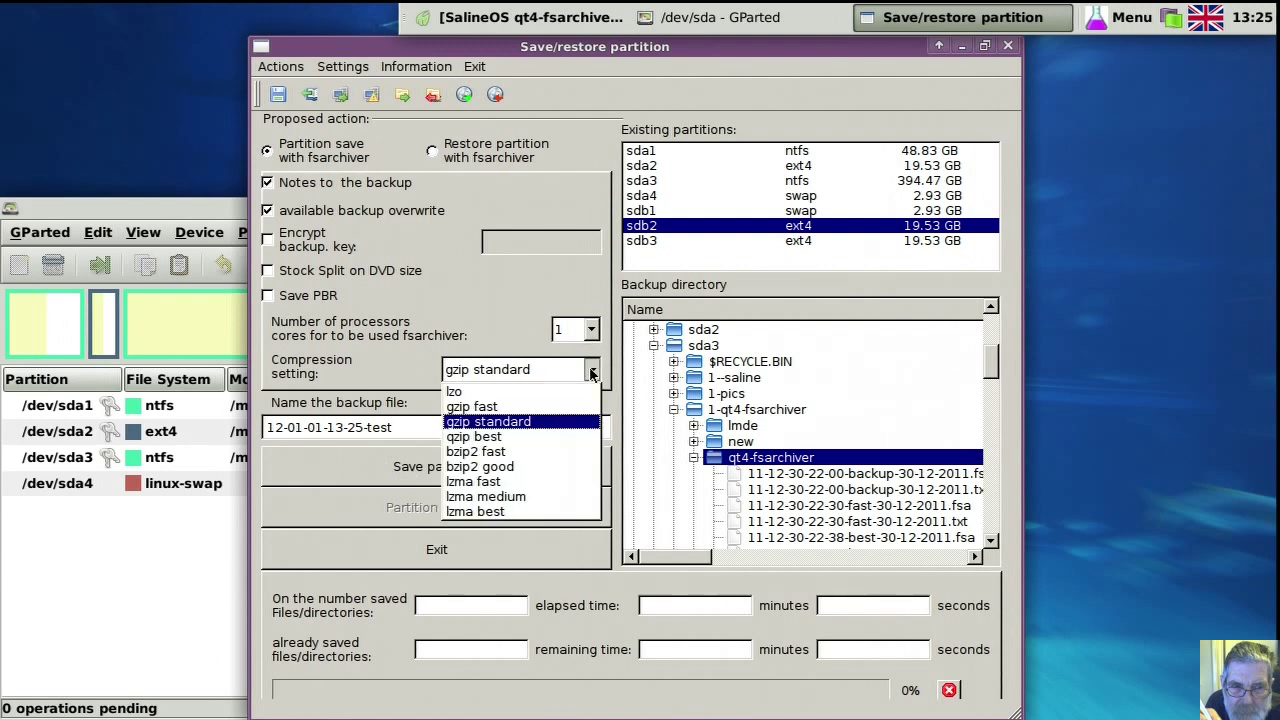
pyautogui.click(552, 422)
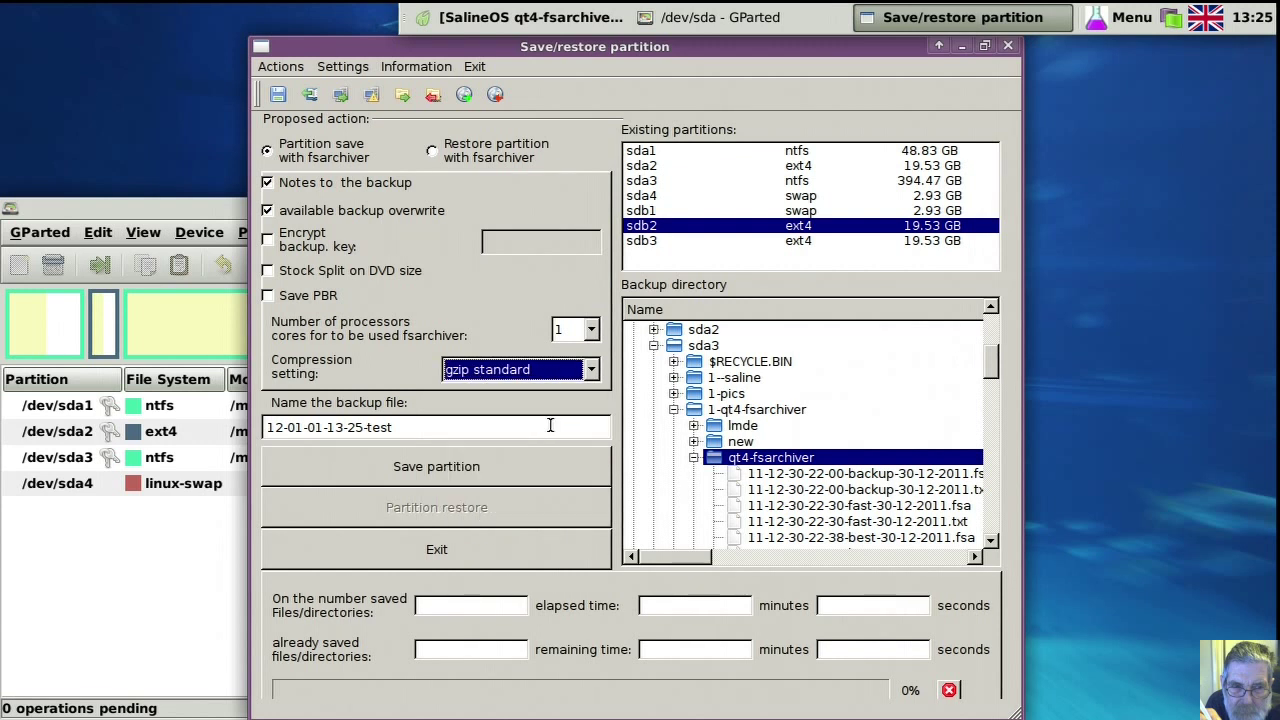
pyautogui.click(591, 332)
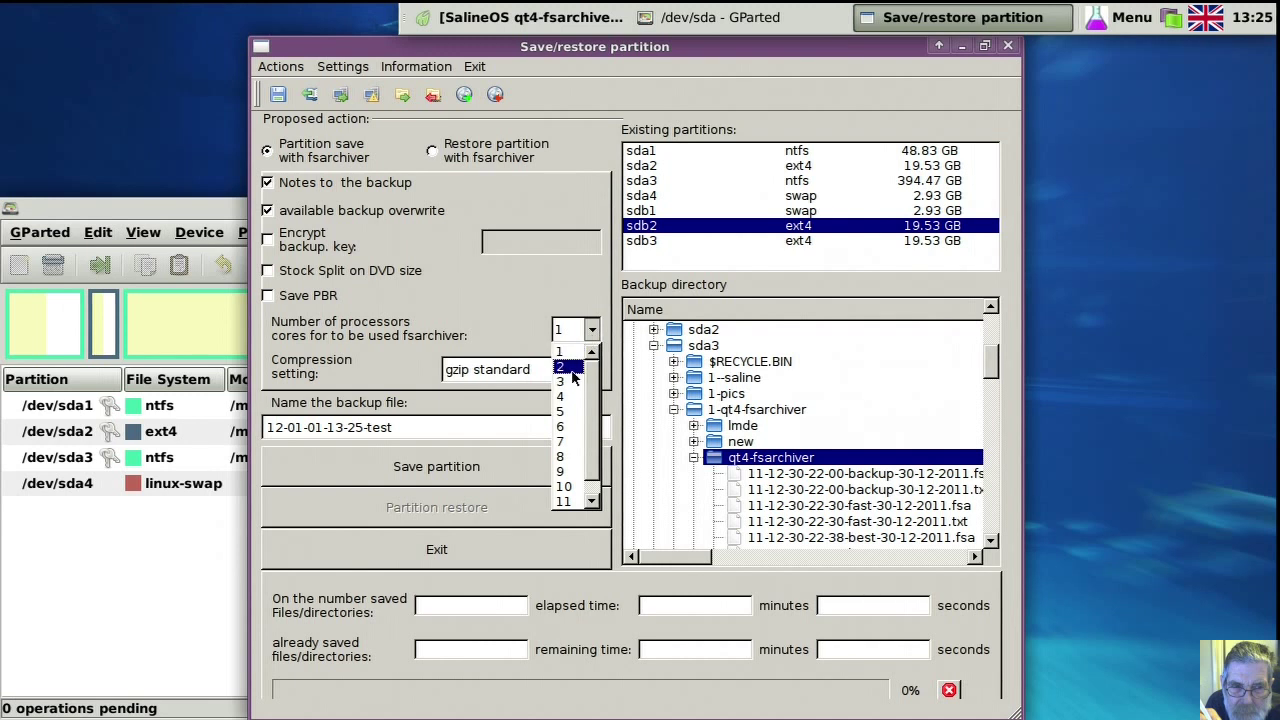
pyautogui.click(568, 368)
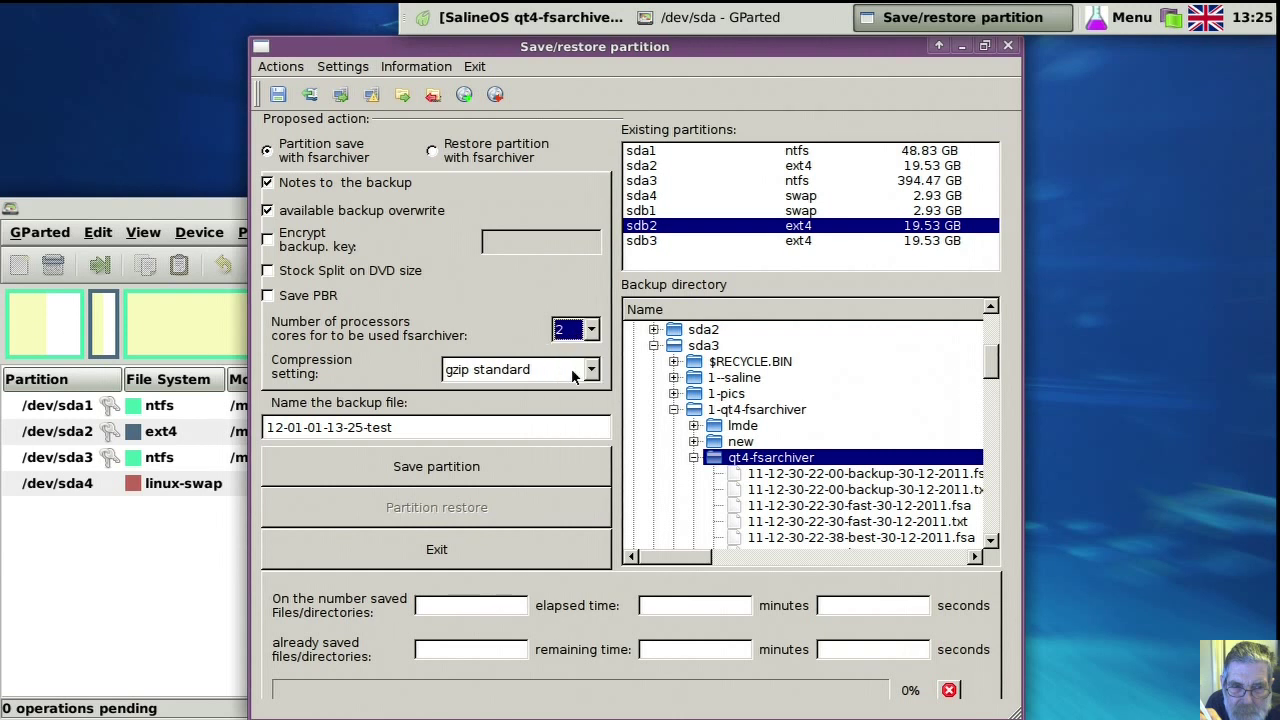
pyautogui.click(547, 468)
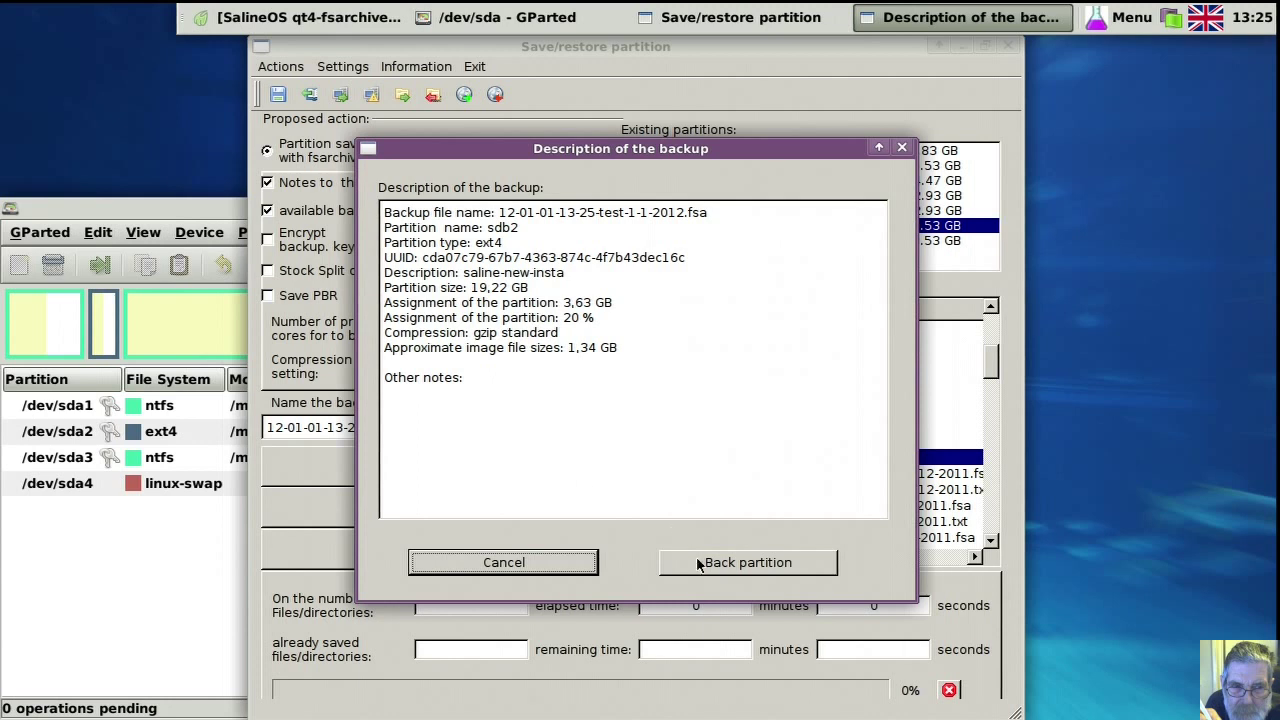
# Confirm the backup description and back up sdb2 until the progress reaches 100%.
pyautogui.click(700, 563)
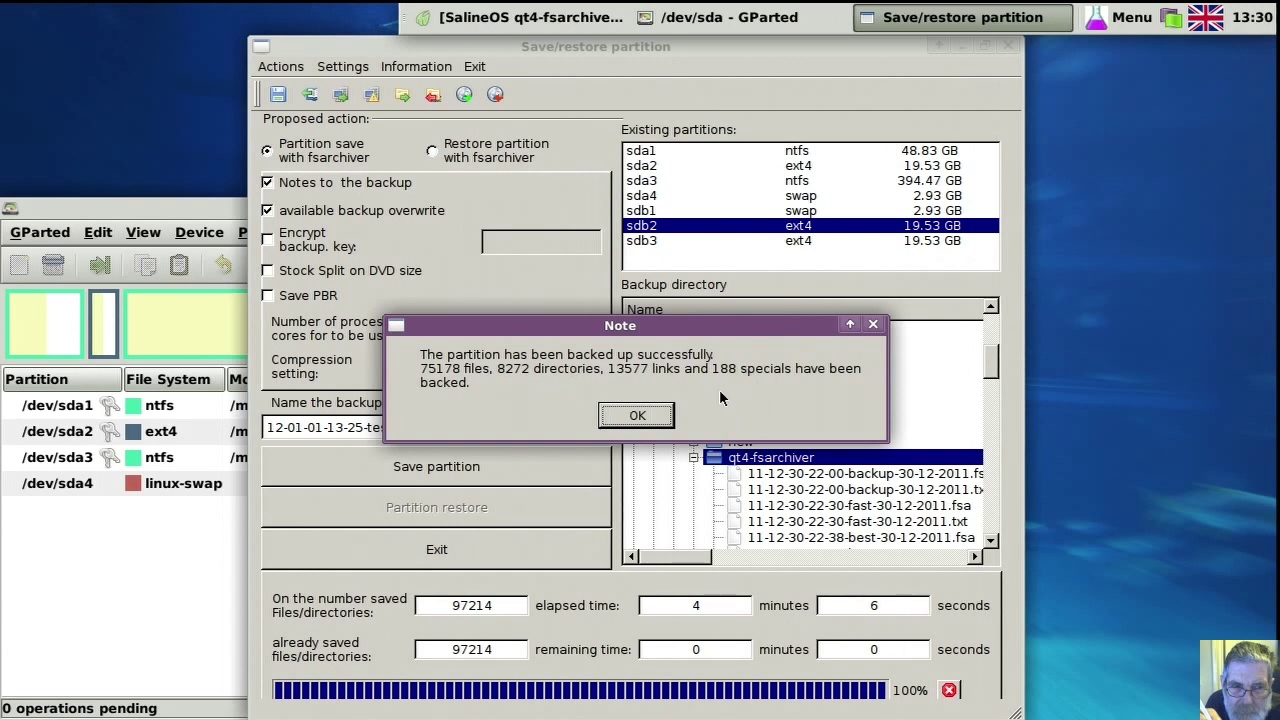
# Dismiss the success note and close the qt4-fsarchiver save/restore window.
pyautogui.click(655, 416)
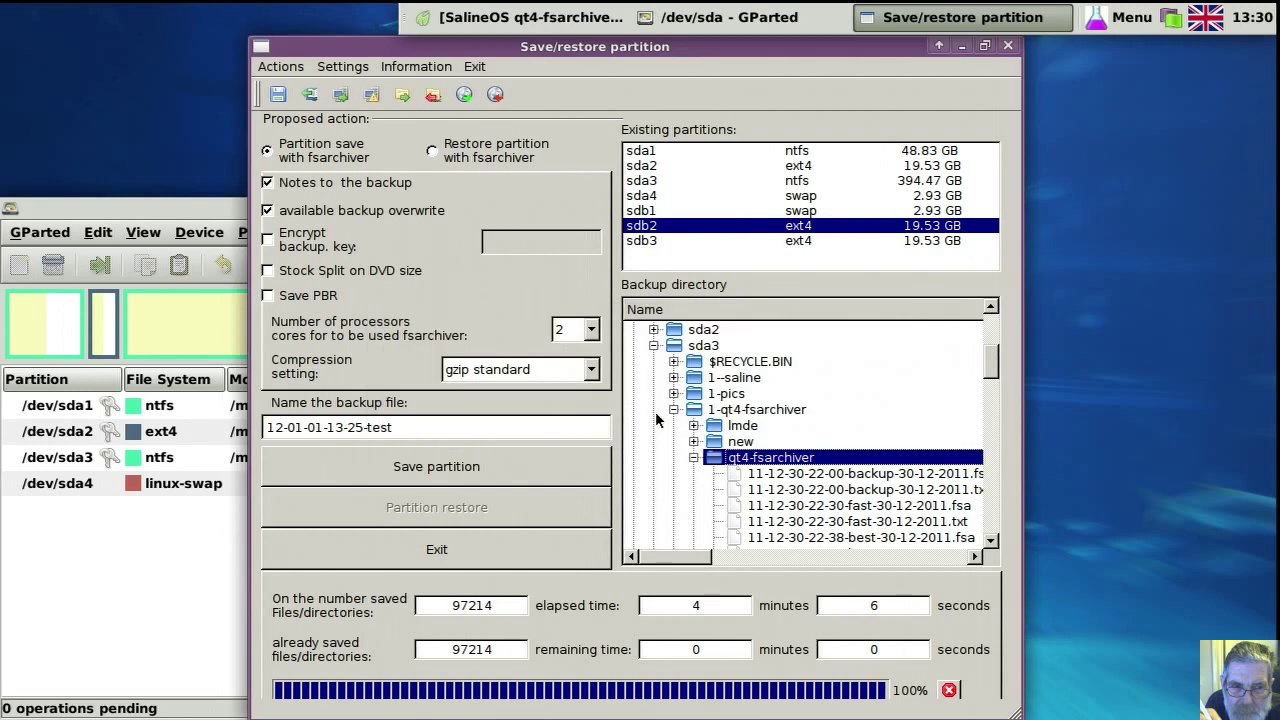
pyautogui.moveTo(997, 362); pyautogui.dragTo(1000, 388)
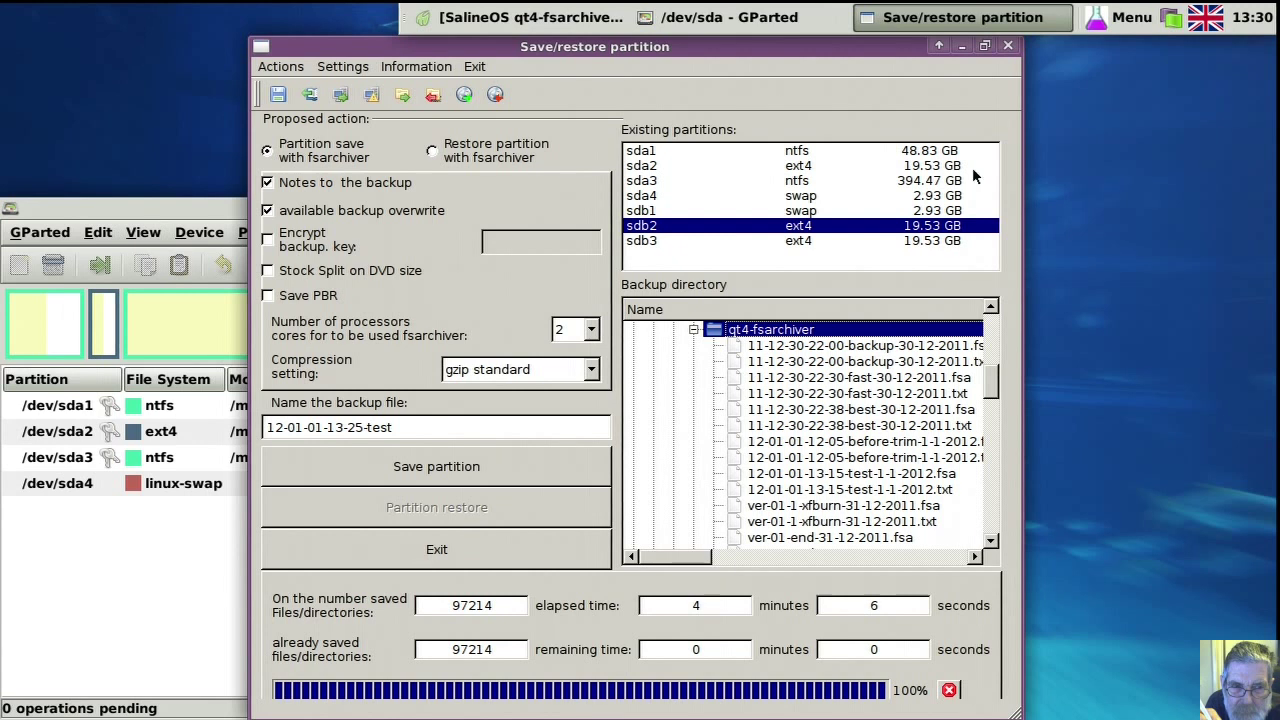
pyautogui.click(1008, 47)
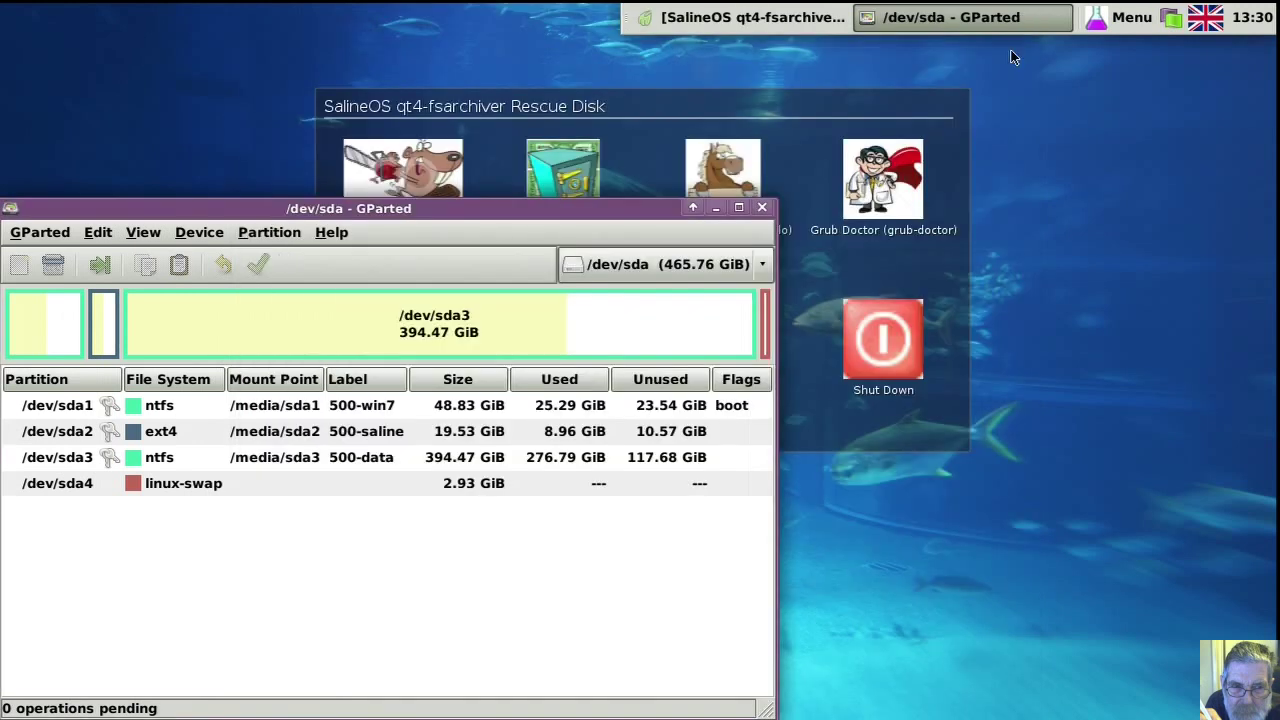
pyautogui.click(575, 168)
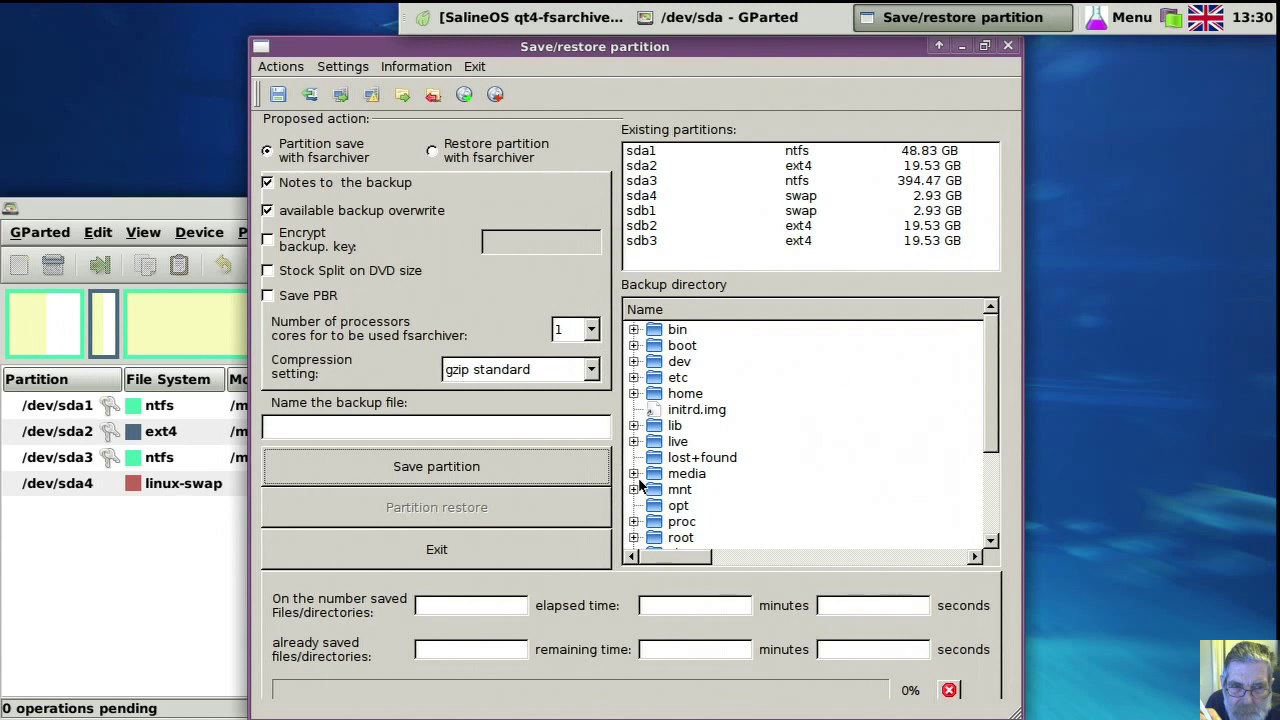
pyautogui.click(634, 474)
pyautogui.scroll(-2, 634, 477)
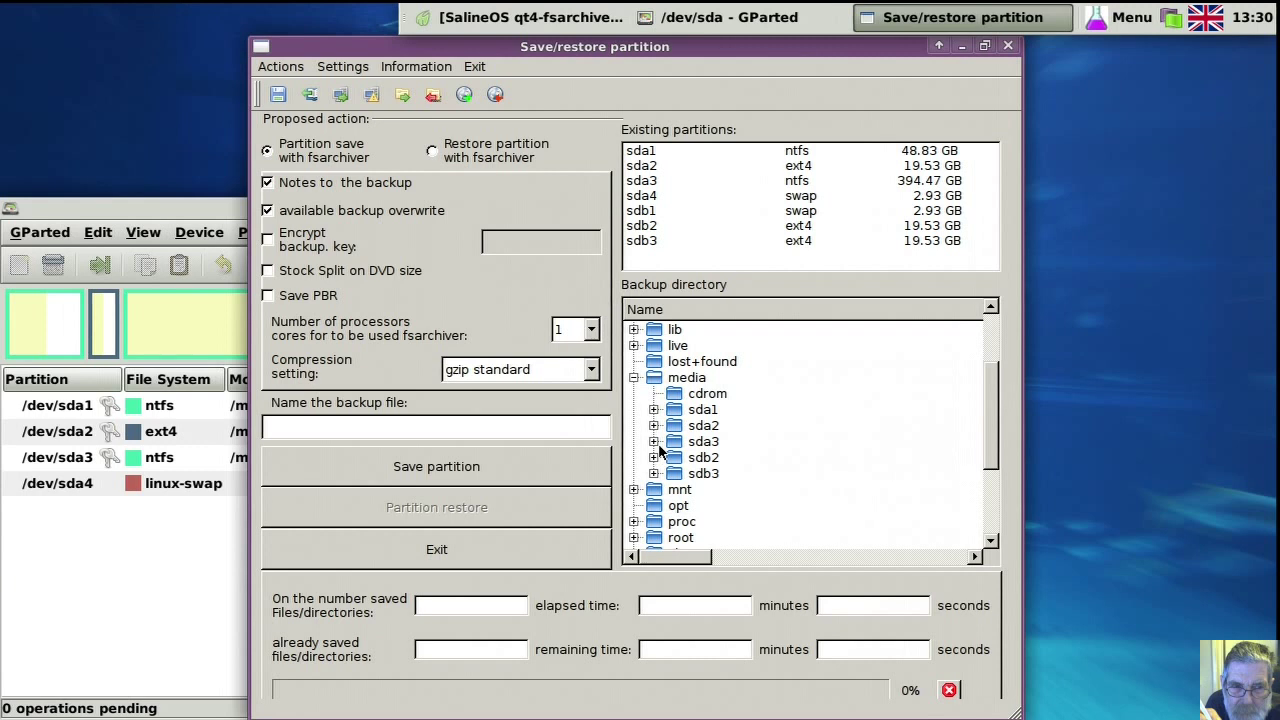
pyautogui.click(654, 442)
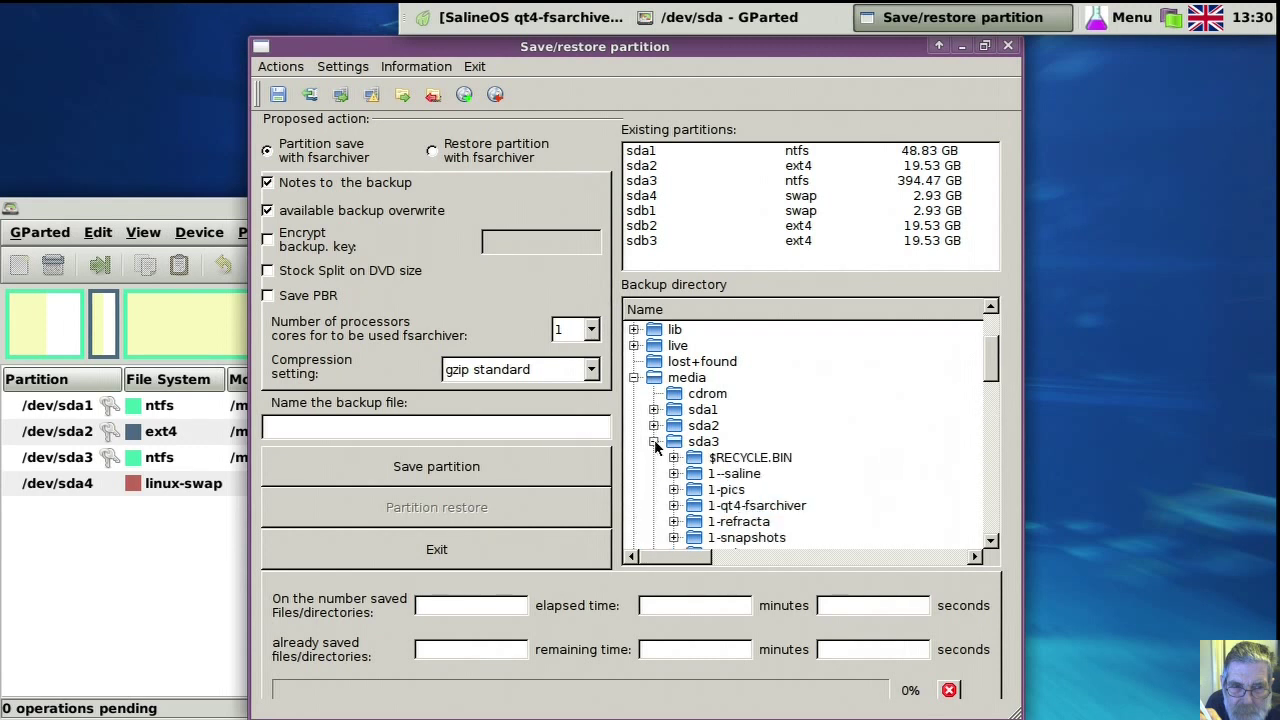
pyautogui.scroll(-3, 654, 439)
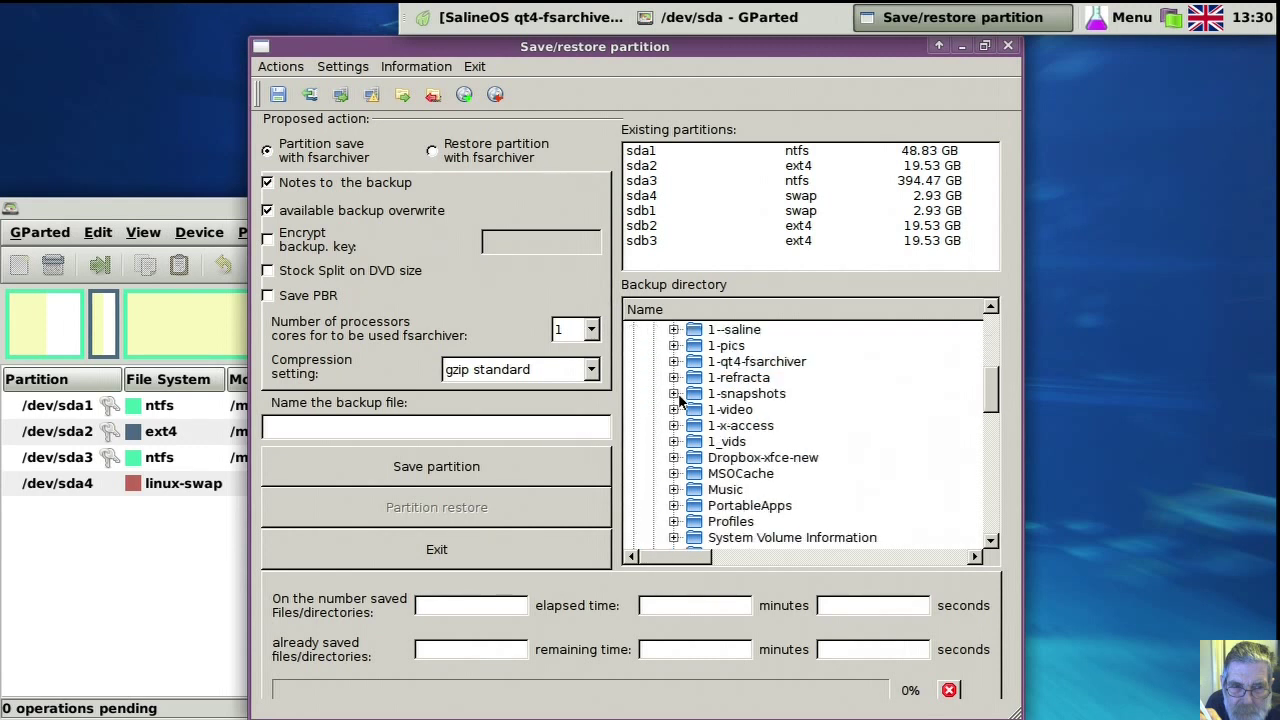
pyautogui.click(673, 361)
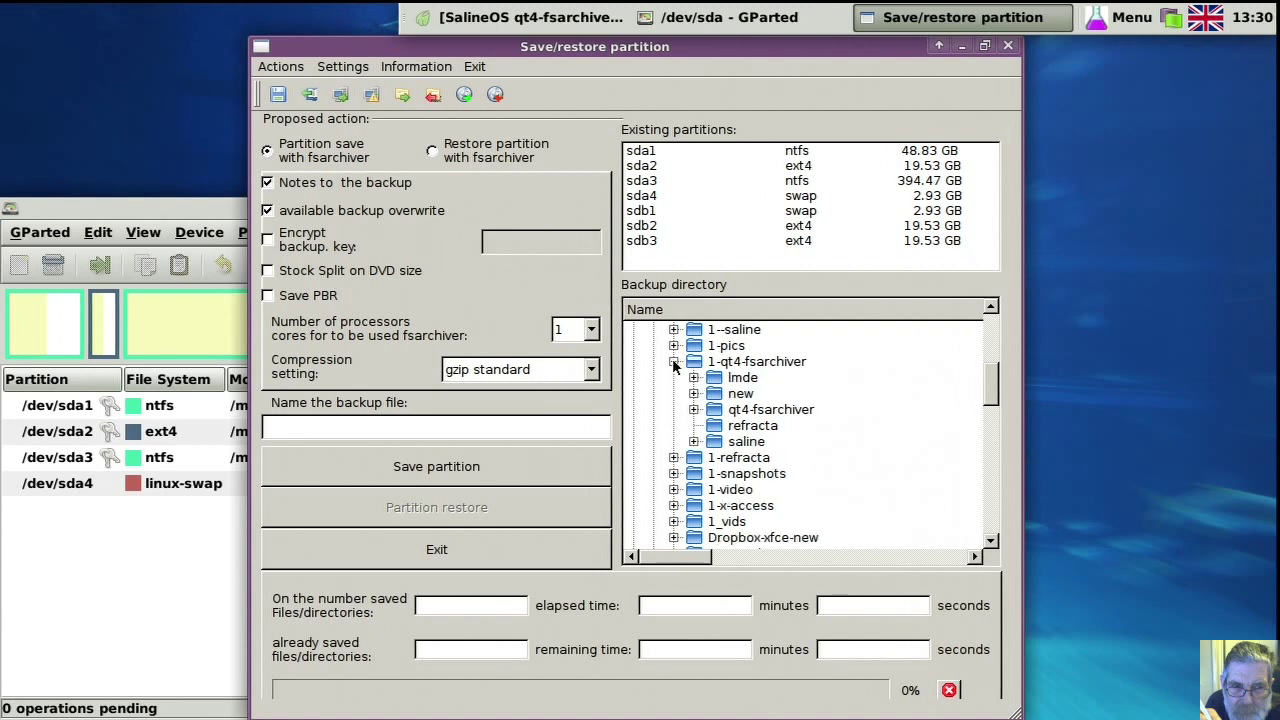
pyautogui.click(693, 410)
pyautogui.scroll(-2, 692, 404)
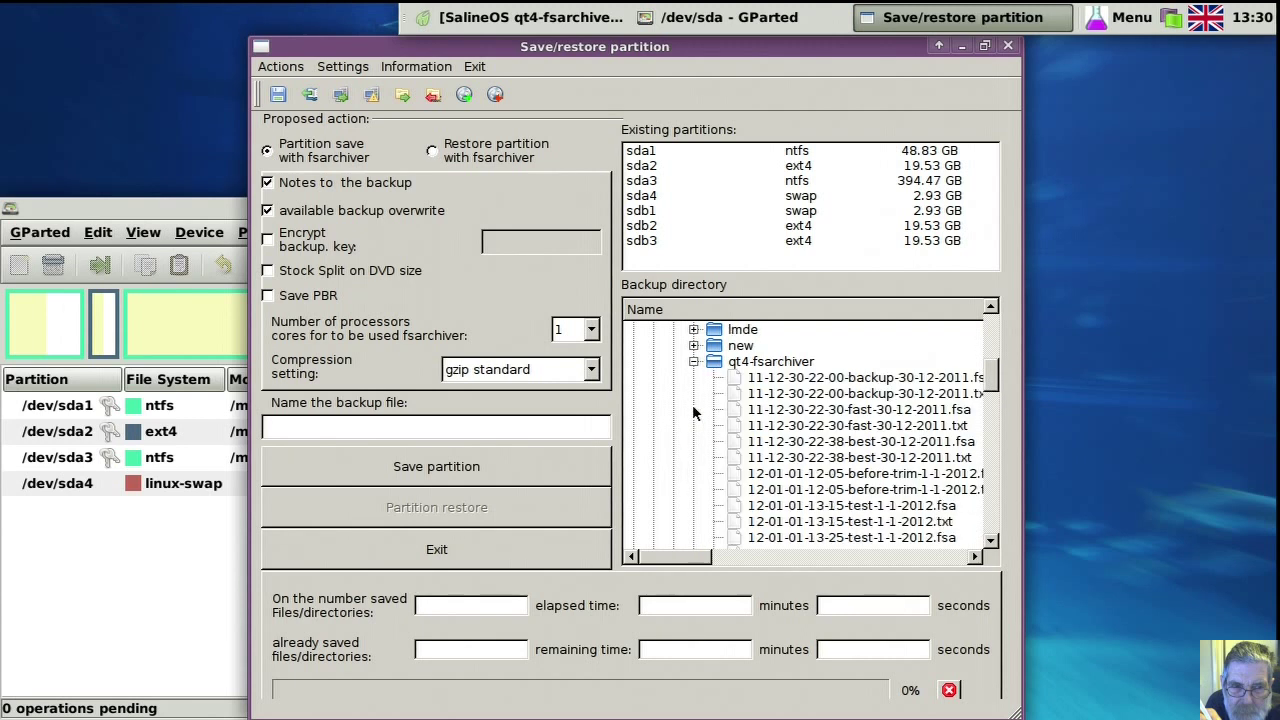